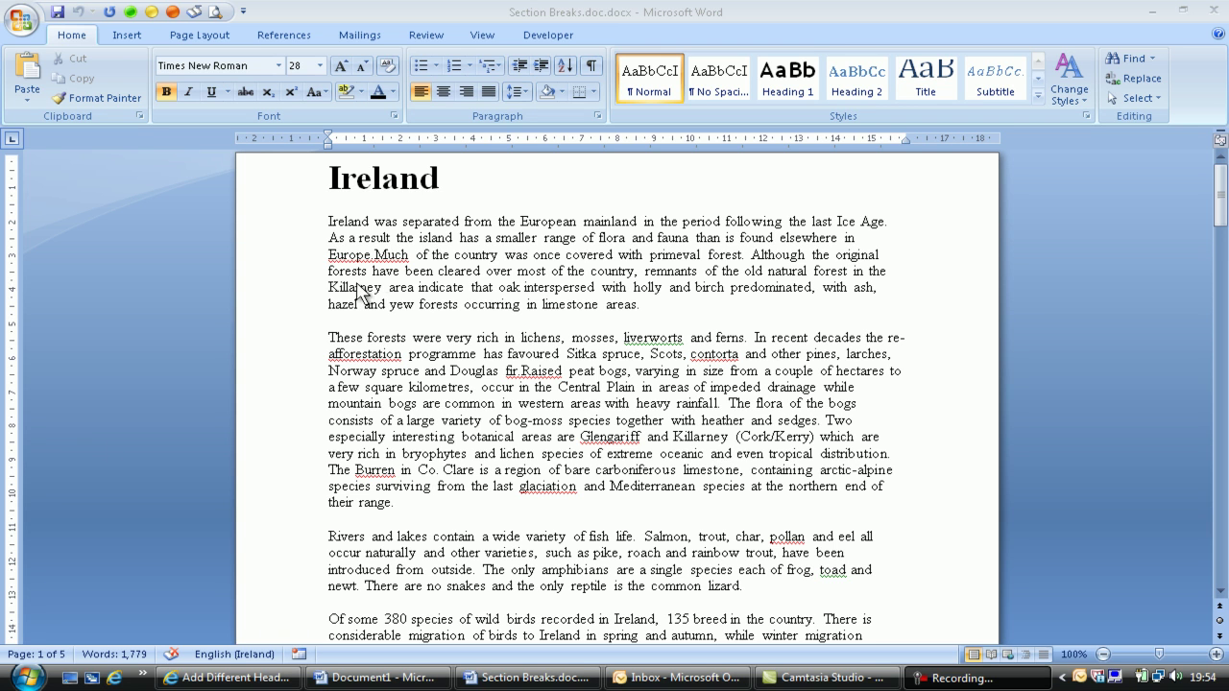
Step: Turn on Show/Hide ¶ so paragraph marks and hidden formatting appear in the report
left_click(332, 183)
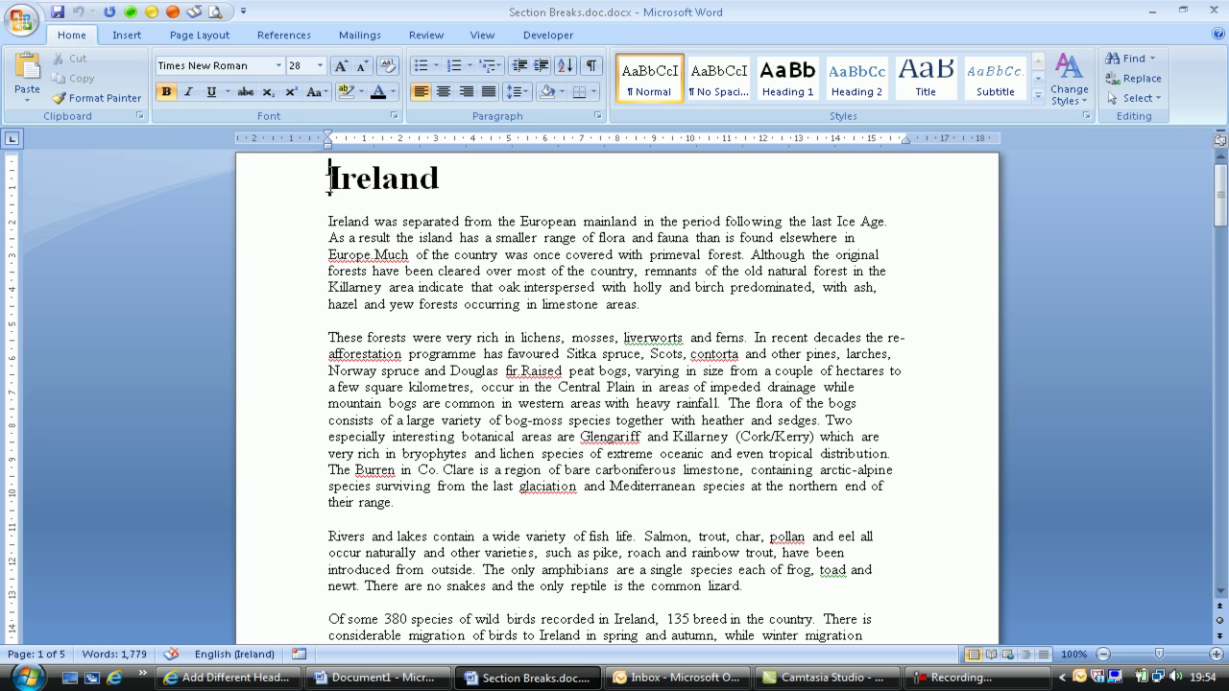
left_click(594, 75)
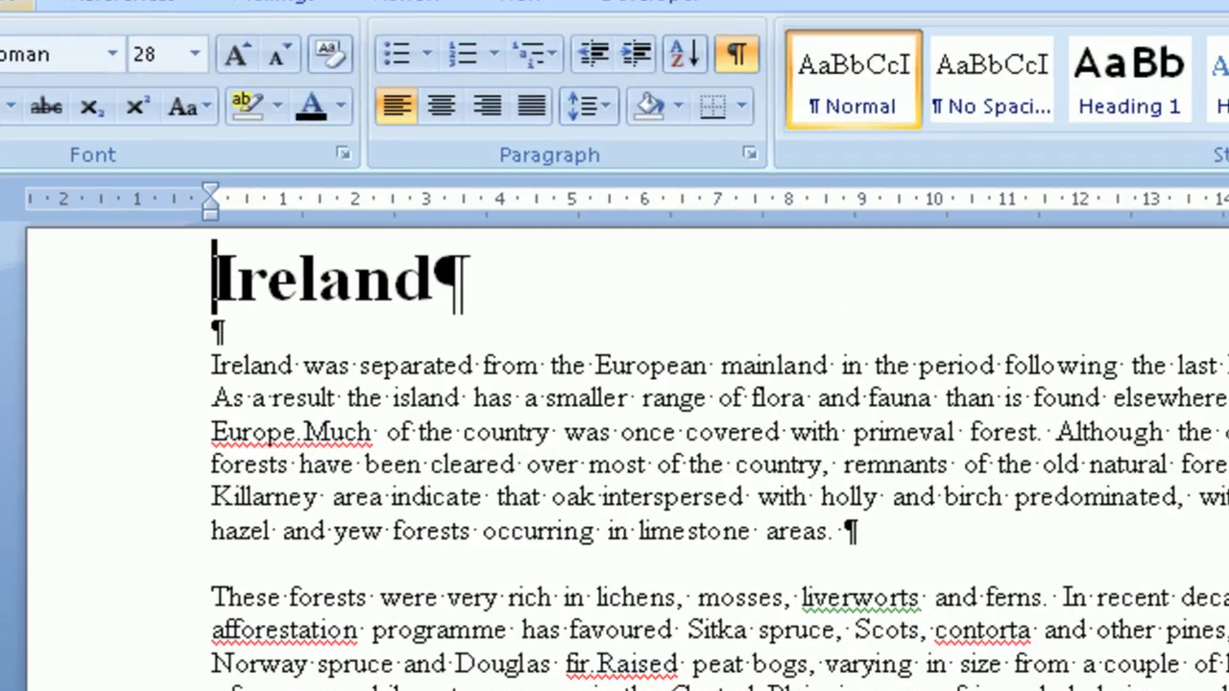
Step: Insert a continuous section break before the Ireland heading at the top of the document
left_click(28, 4)
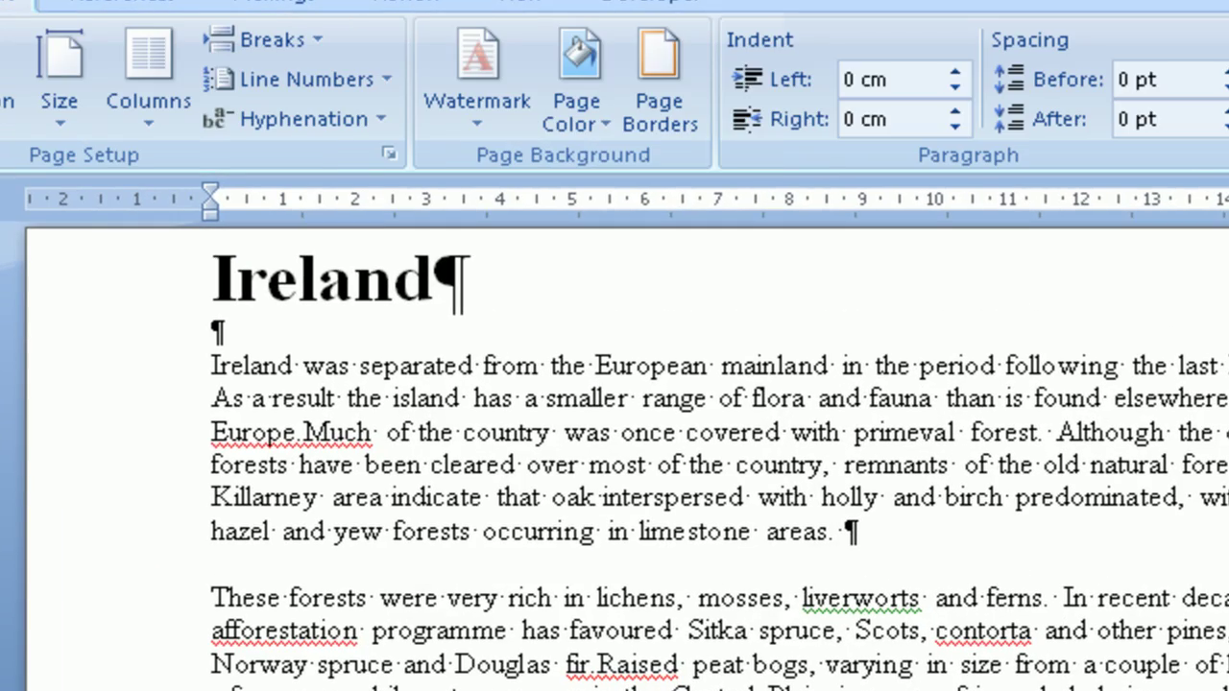
left_click(237, 40)
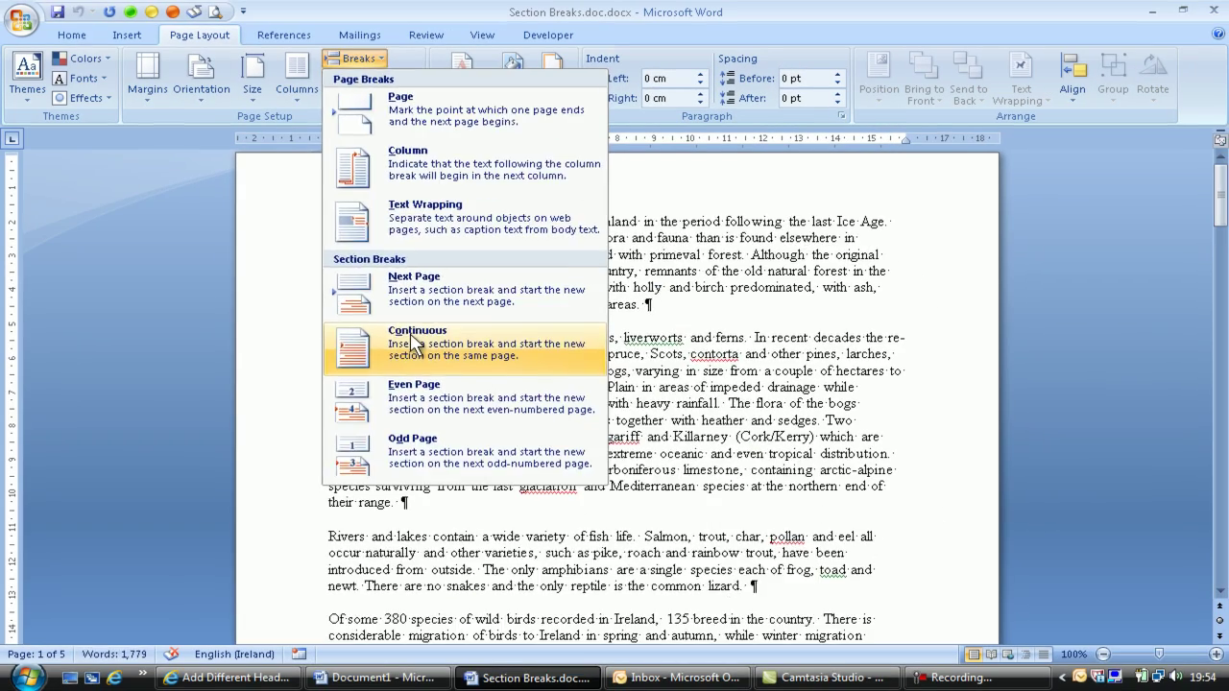
left_click(379, 605)
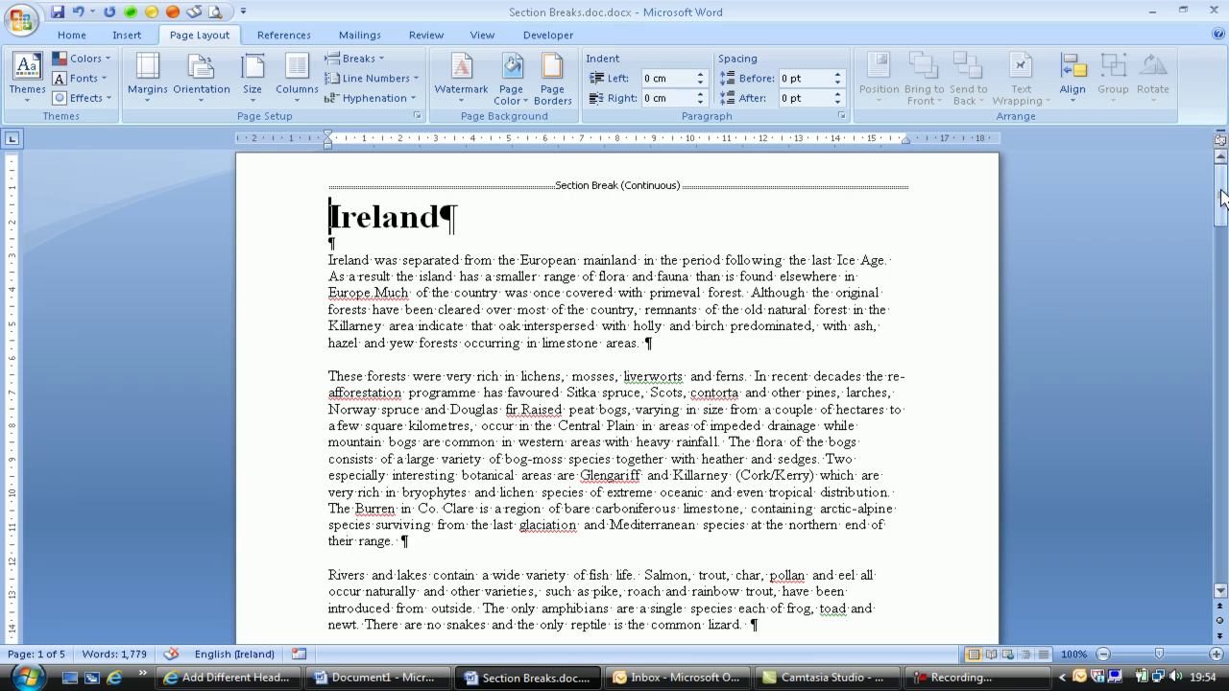
left_click_drag(1221, 204, 1226, 297)
Step: Add continuous section breaks after 'Wicklow.', 'feudalism.' and 'nation.' at each country's end
left_click(486, 375)
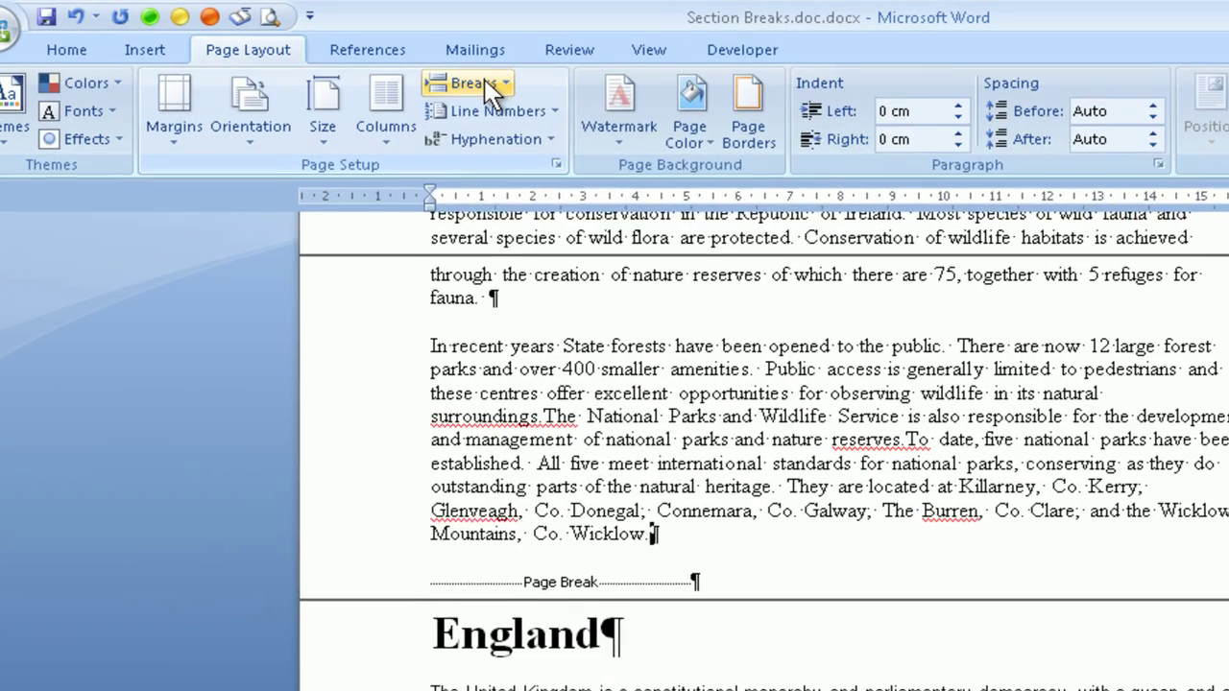
left_click(365, 58)
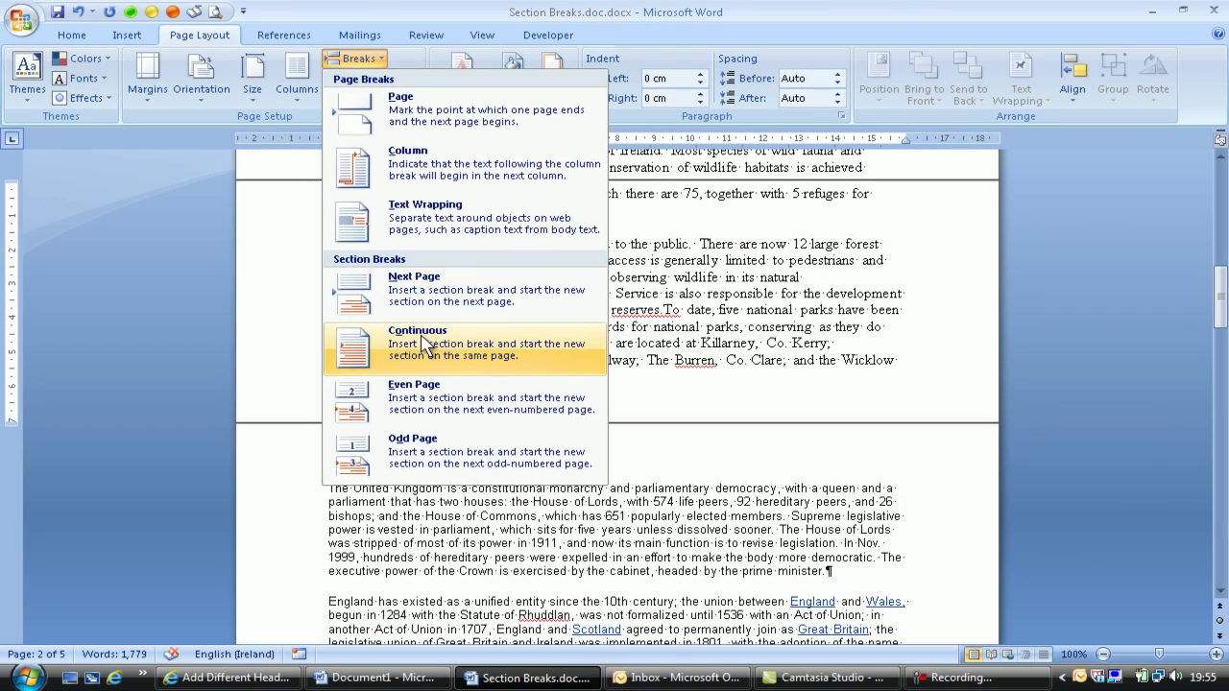
left_click(434, 347)
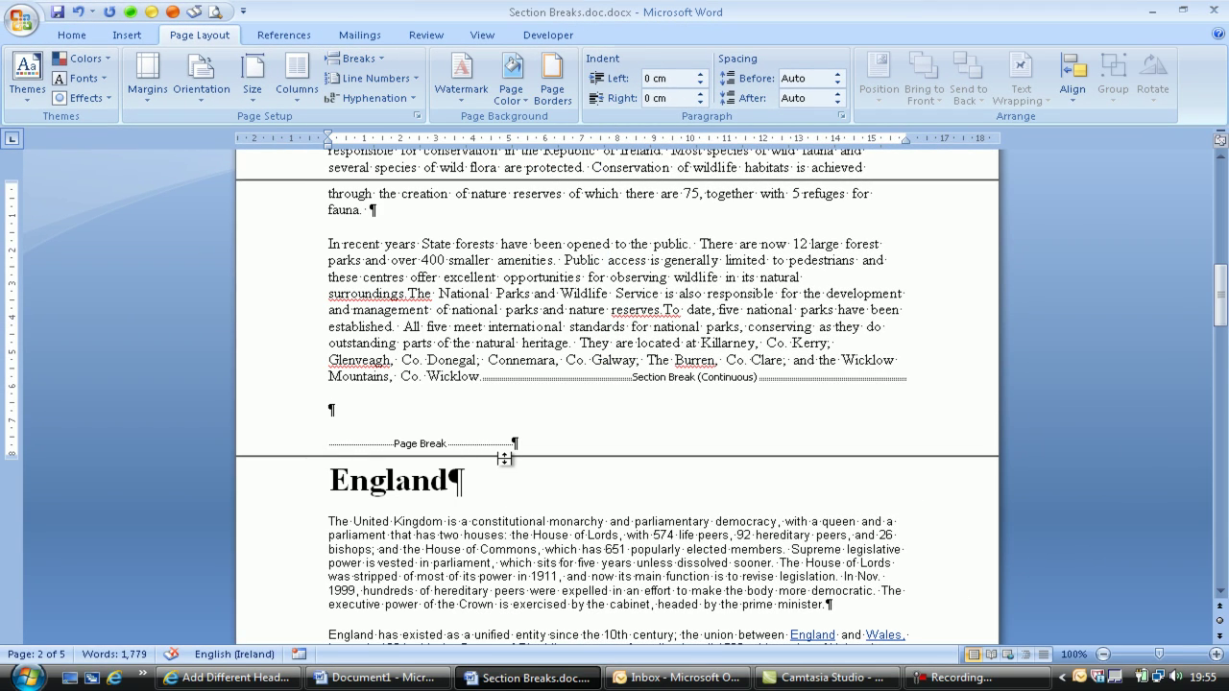
left_click(1221, 290)
left_click_drag(1221, 290, 1221, 386)
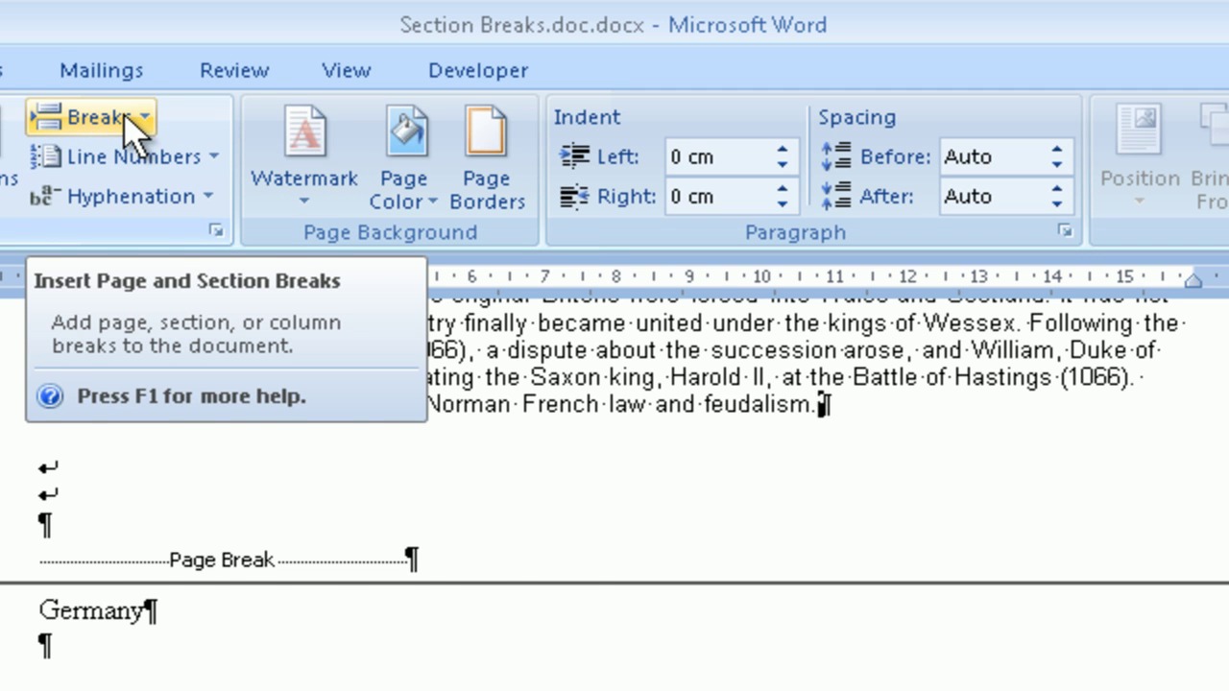
left_click(134, 127)
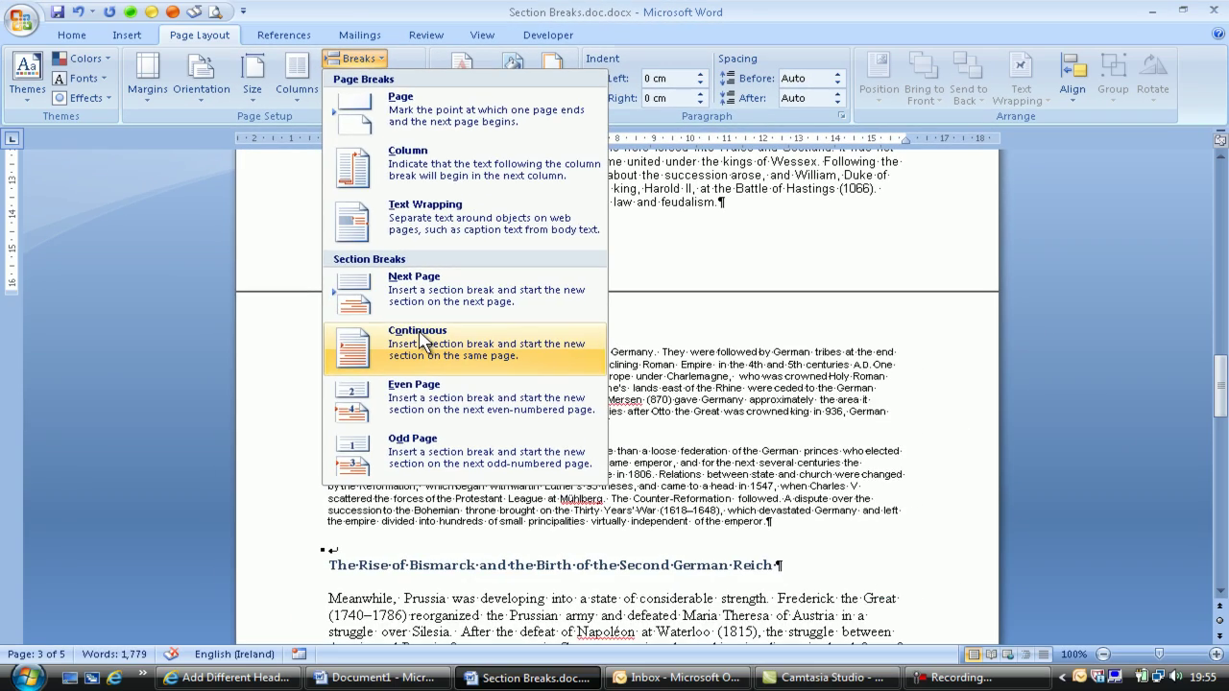
left_click(219, 667)
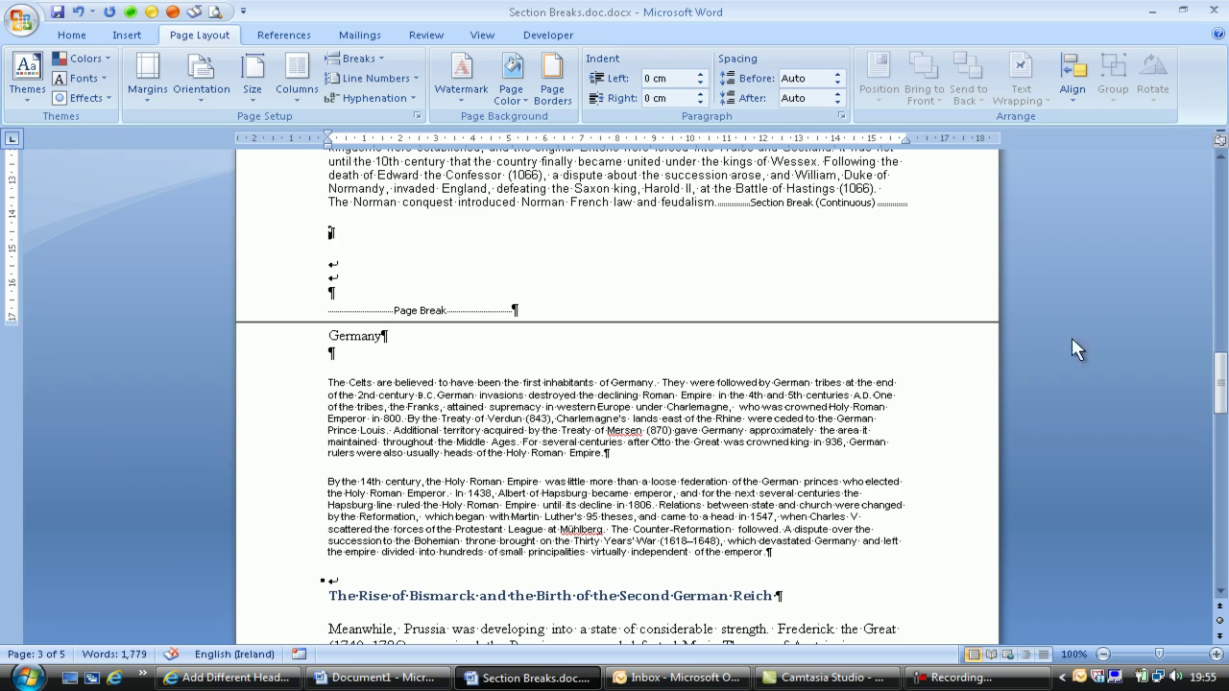
left_click_drag(1224, 367, 1225, 470)
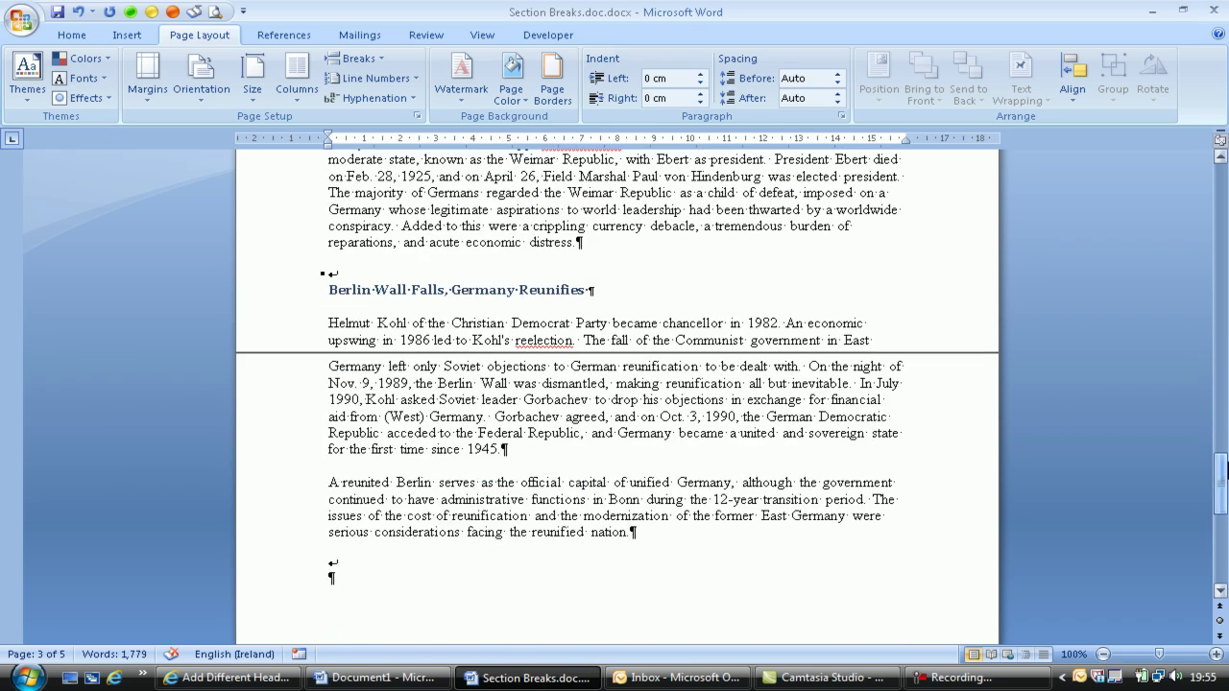
left_click(634, 532)
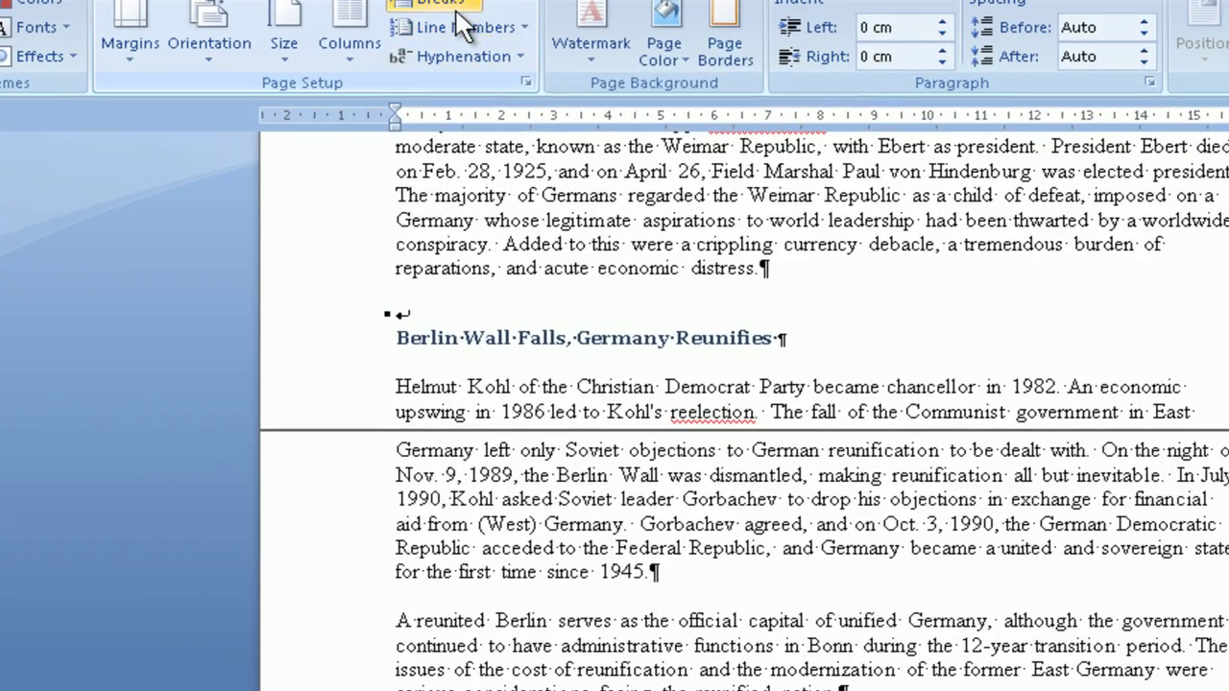
left_click(370, 59)
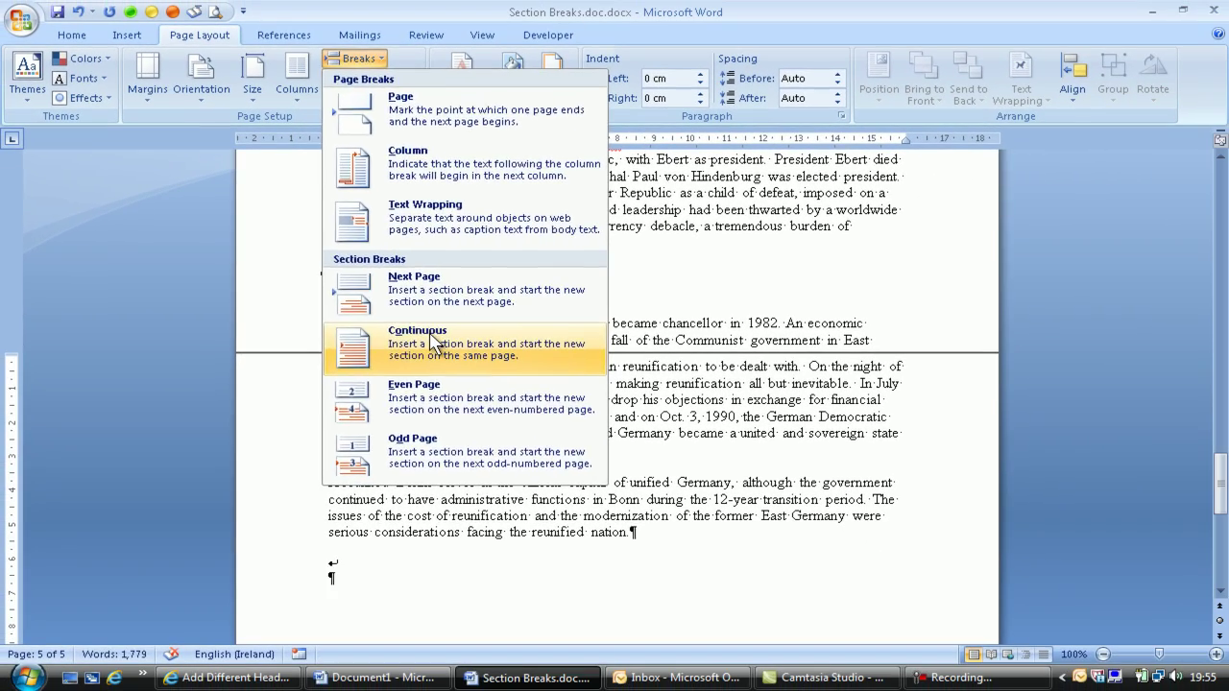
left_click(432, 341)
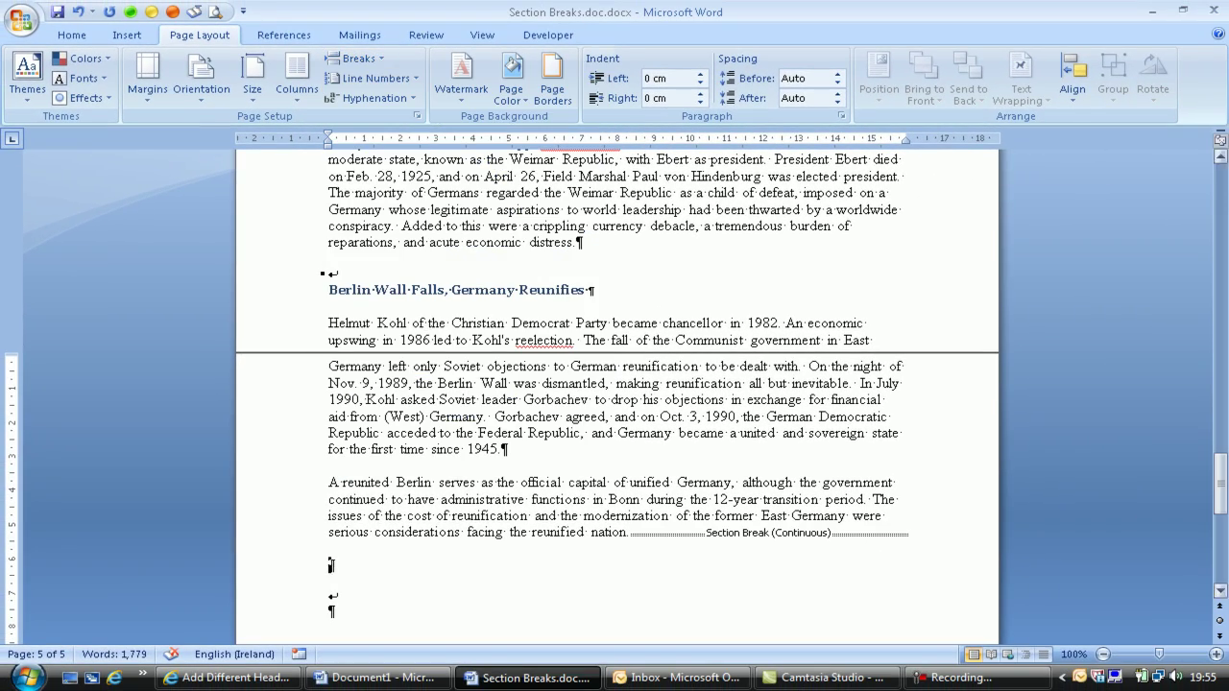
left_click_drag(1219, 519, 1223, 207)
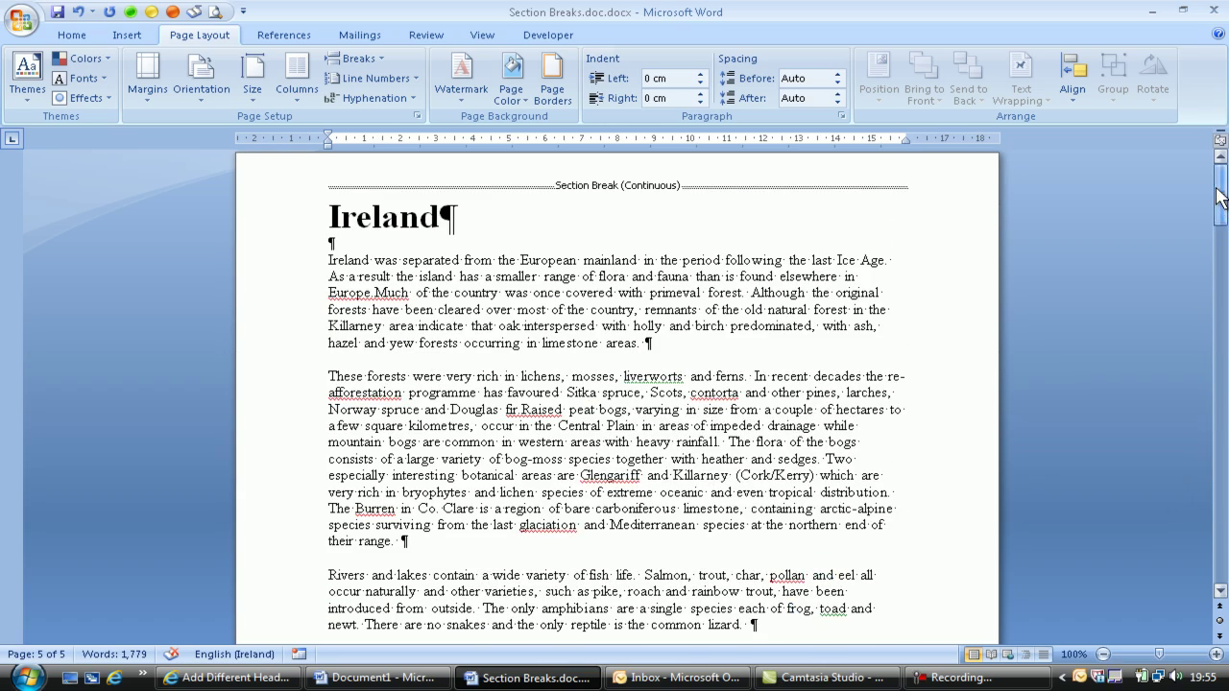
left_click(330, 217)
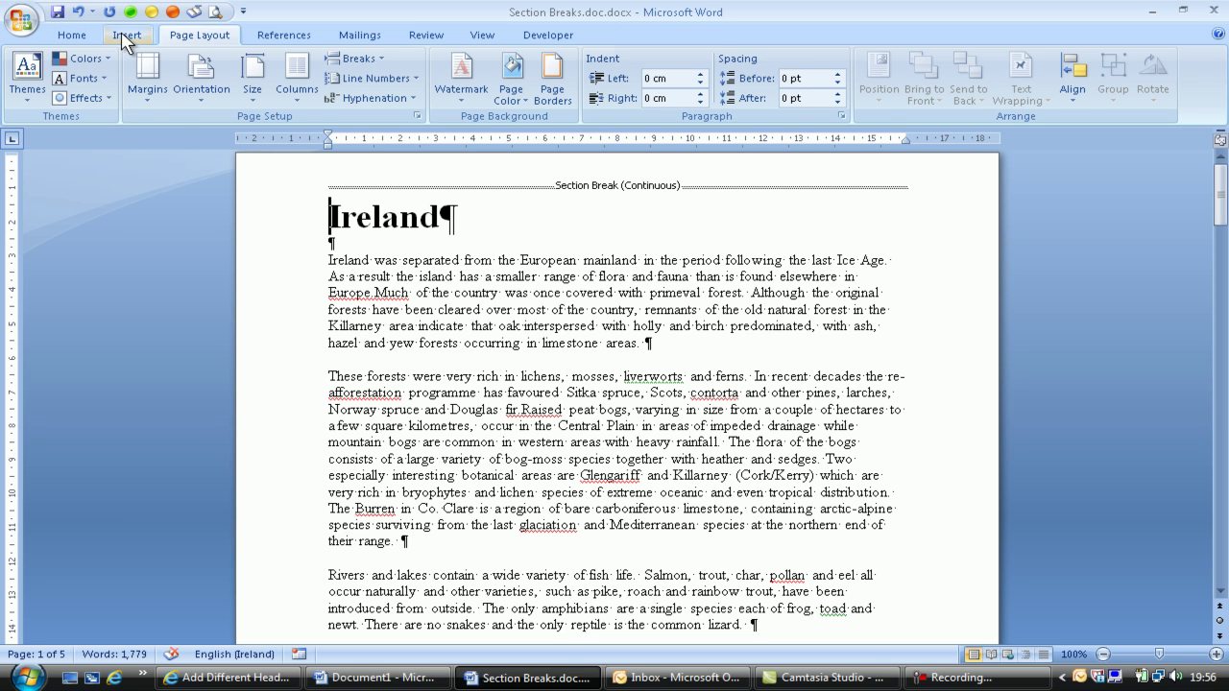
Step: Insert a Blank header in Section 1 and type 'Ireland' in it
left_click(126, 38)
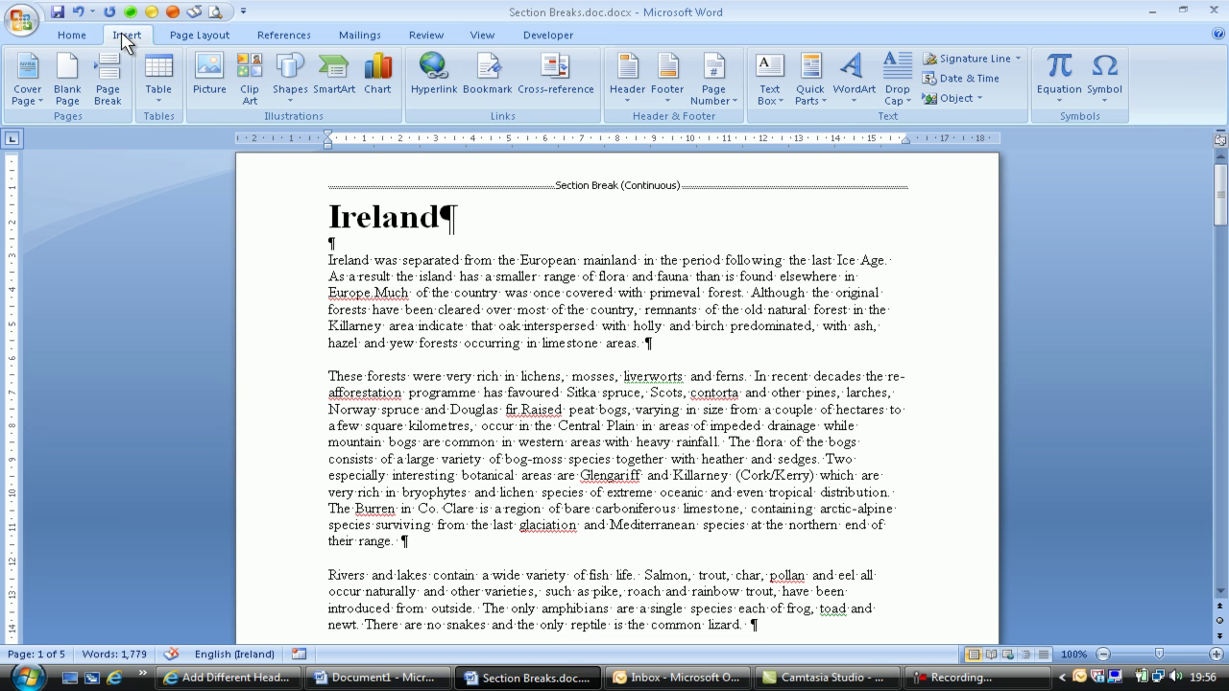
left_click(629, 82)
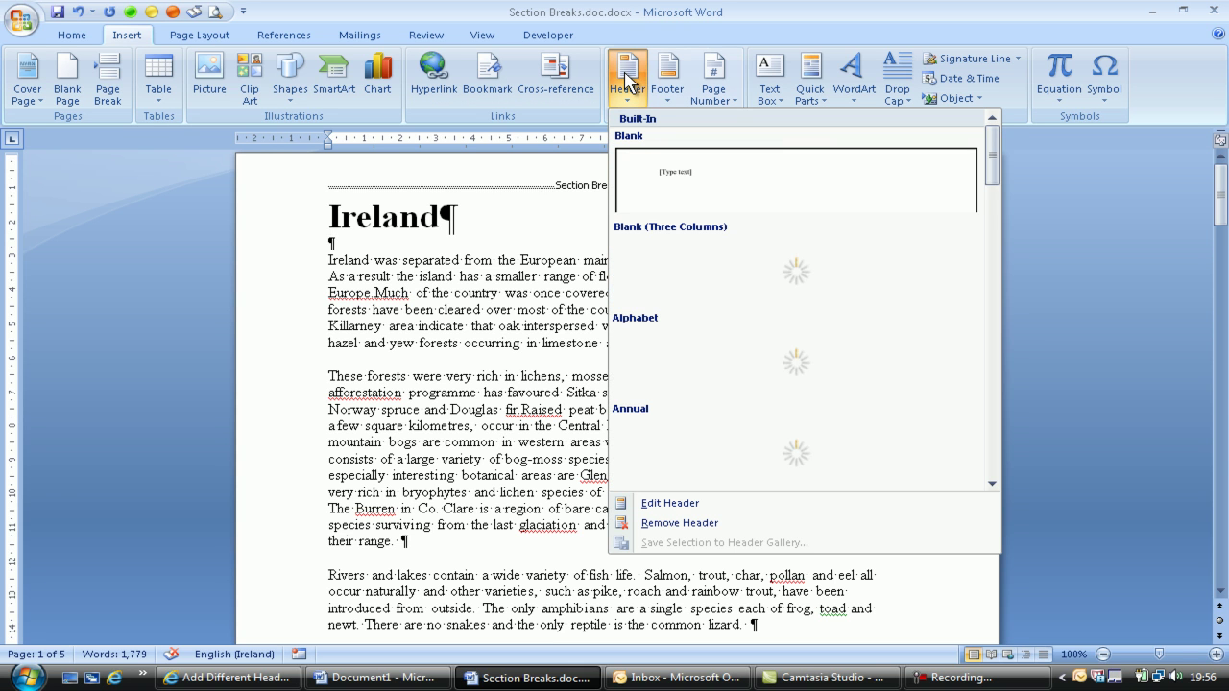
left_click(677, 176)
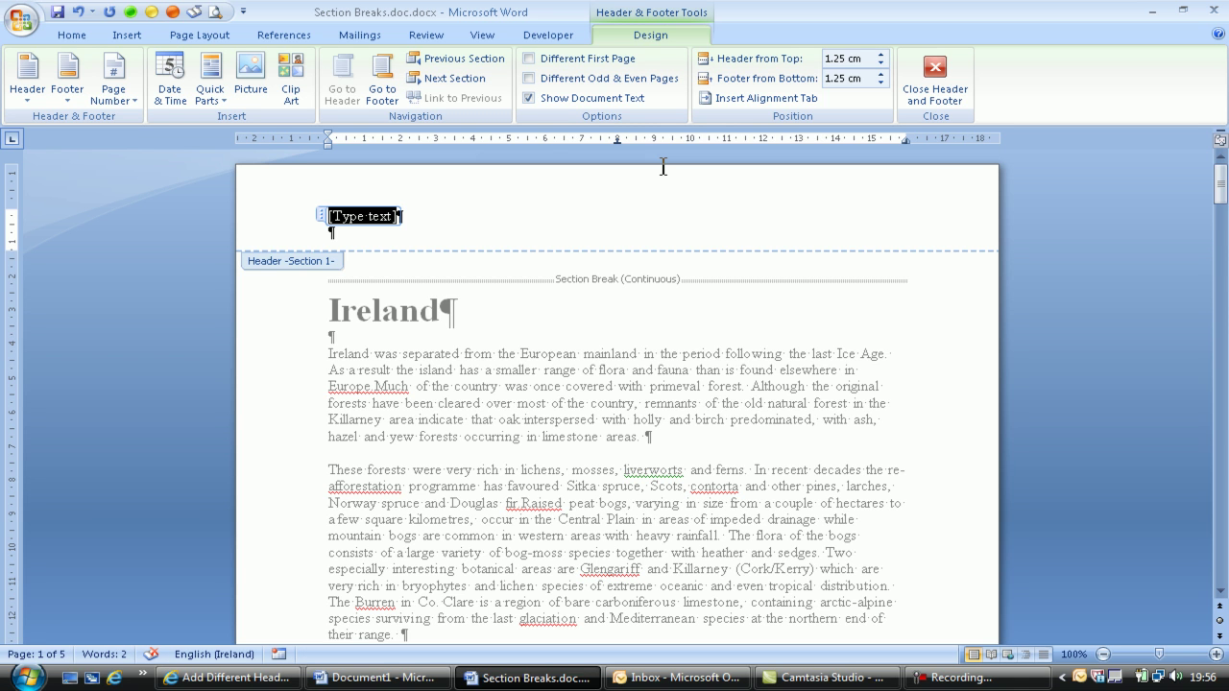
type("Ireland")
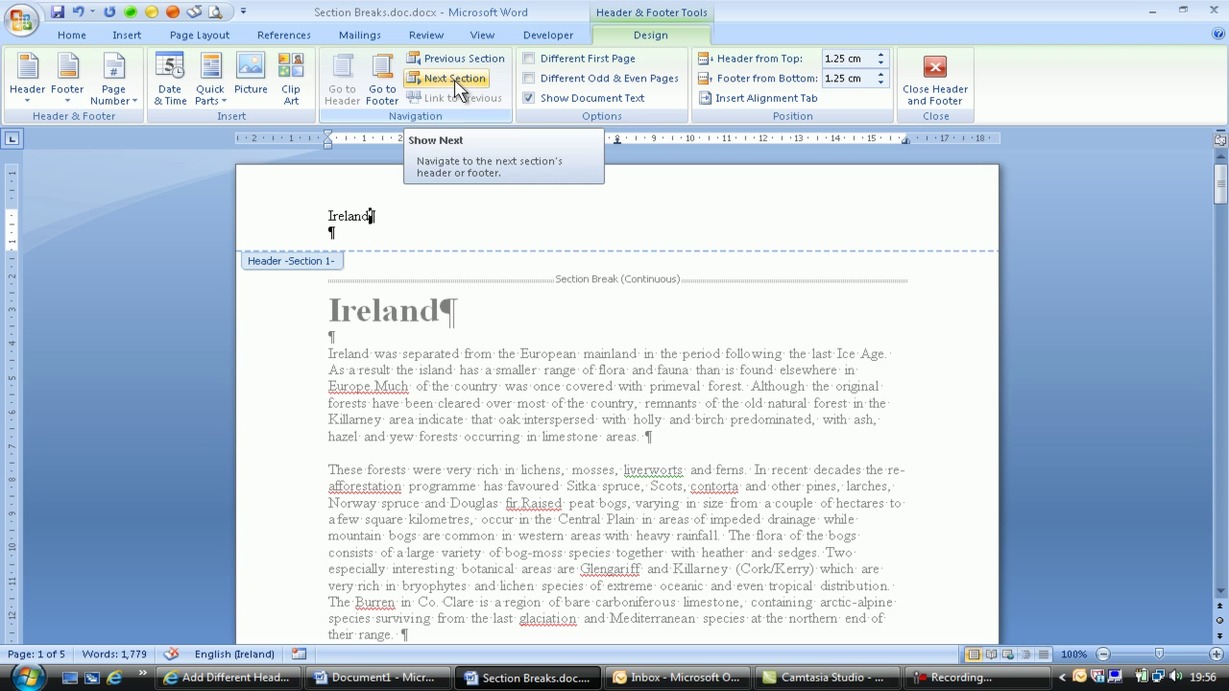
Step: In the Section 3 header, turn off Link to Previous and replace 'Ireland' with 'England'
left_click(455, 78)
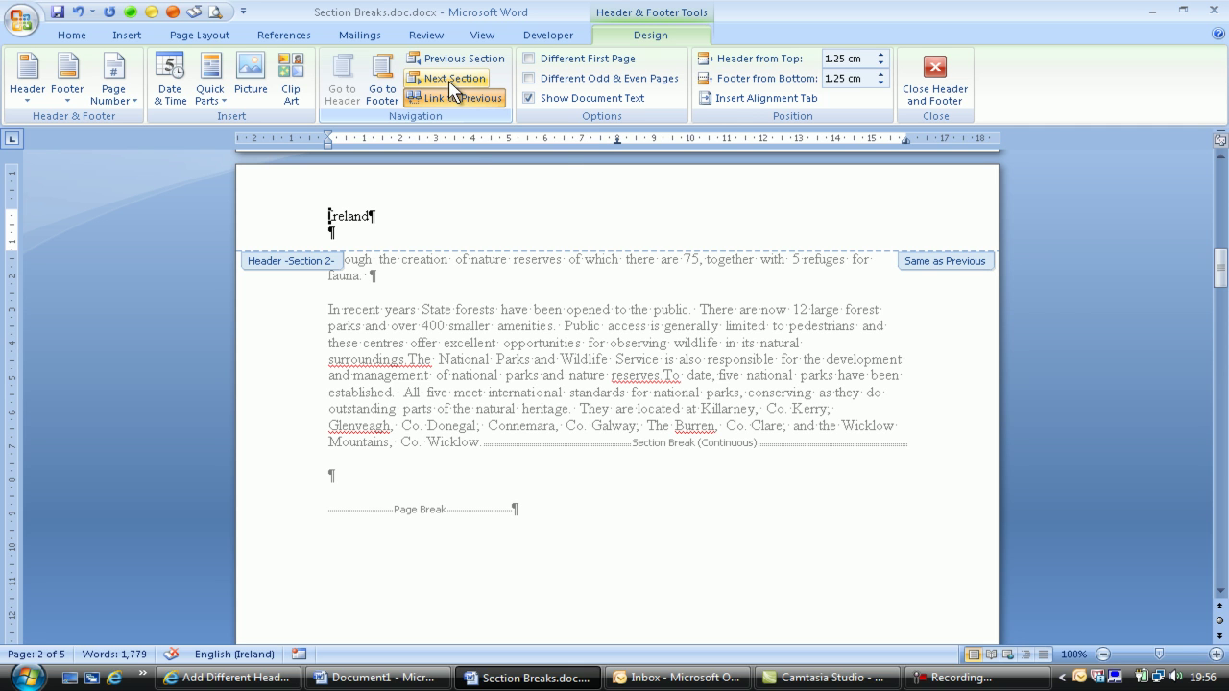
left_click(448, 84)
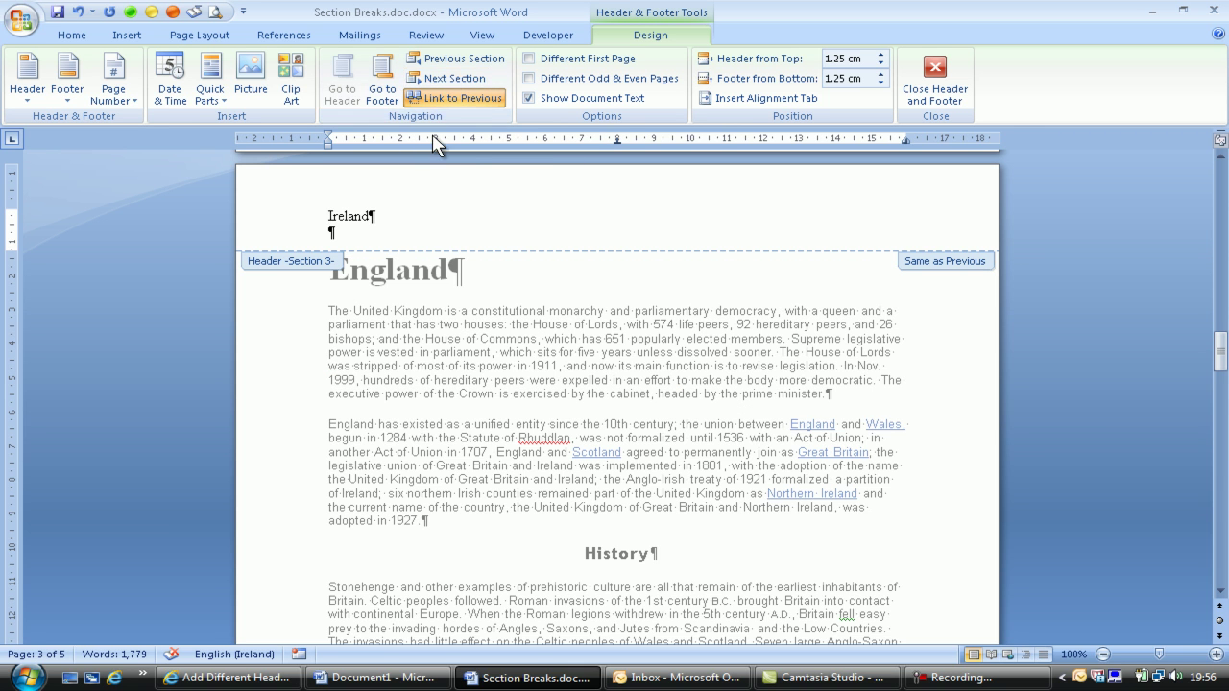
left_click(463, 102)
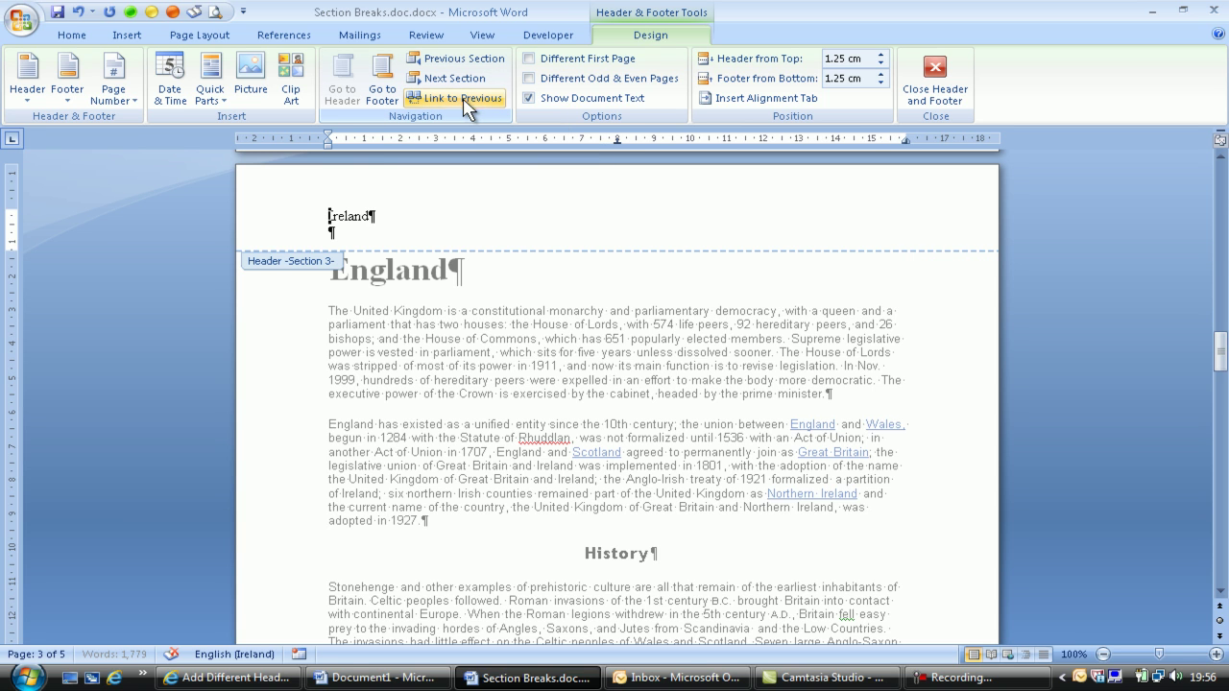
key("BackSpace")
key("BackSpace")
key("BackSpace")
key("BackSpace")
key("BackSpace")
key("BackSpace")
key("BackSpace")
type("England")
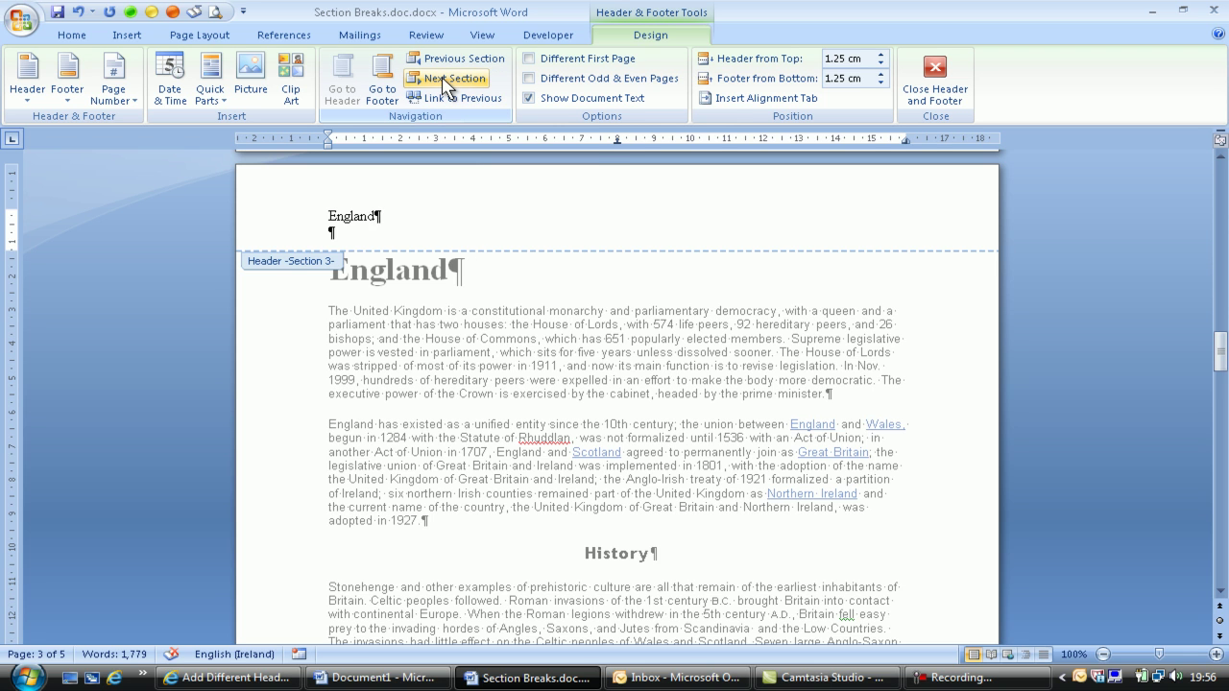
Step: Unlink the Section 4 header from the previous one and change its text to 'Germany'
left_click(444, 81)
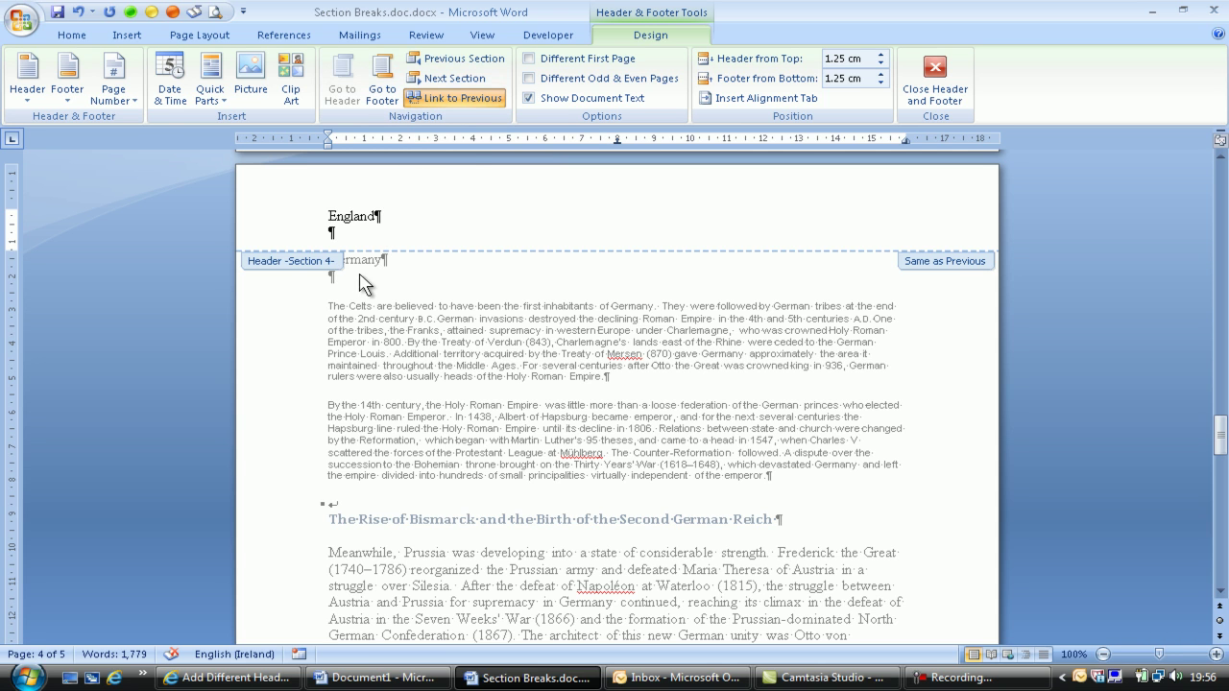
left_click(470, 101)
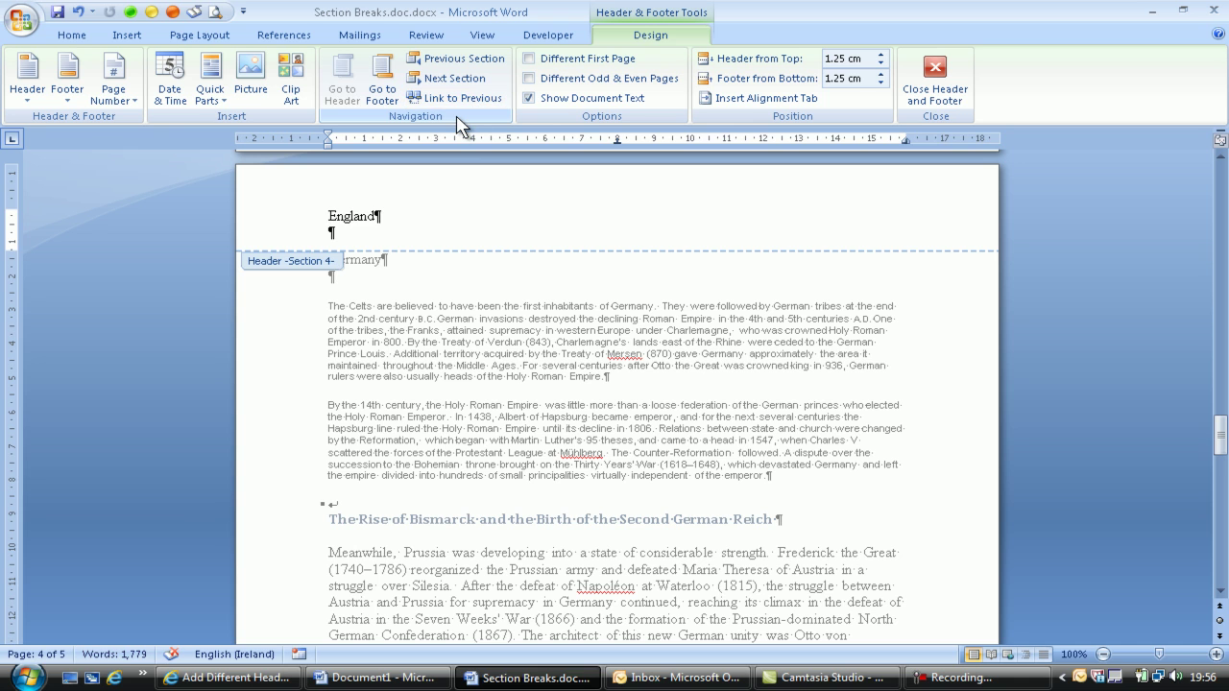
key("Delete")
key("Delete")
key("Delete")
key("Delete")
key("Delete")
type("ermany")
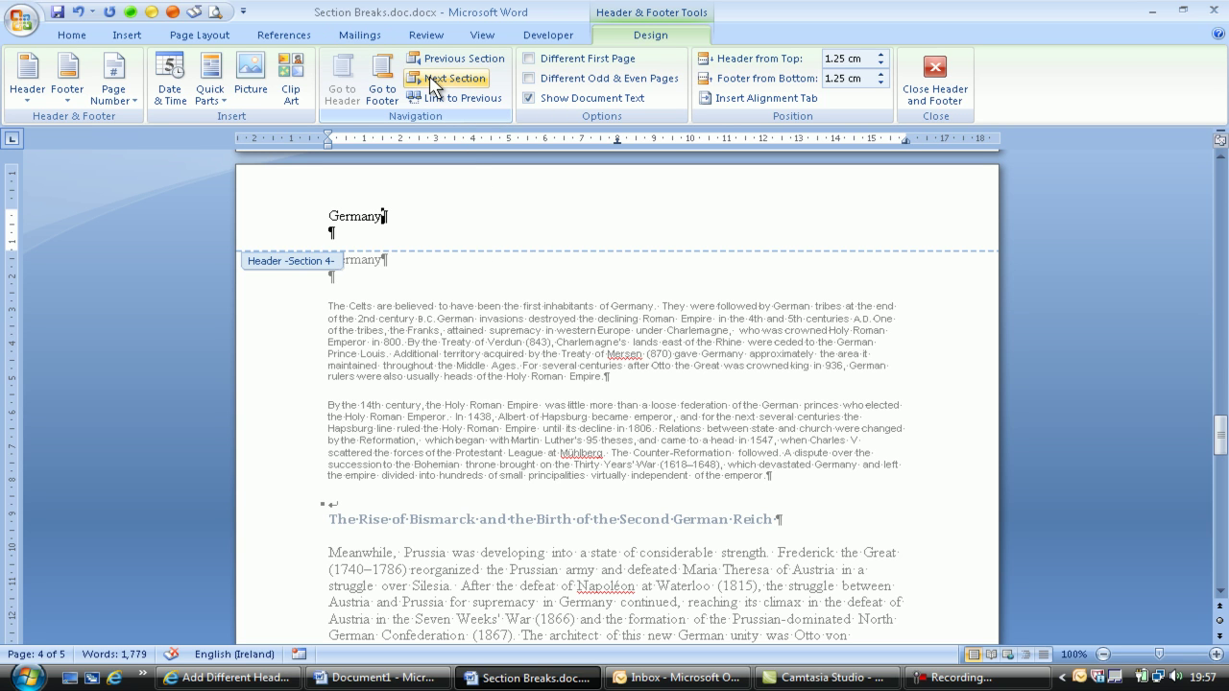
left_click(430, 83)
left_click(431, 84)
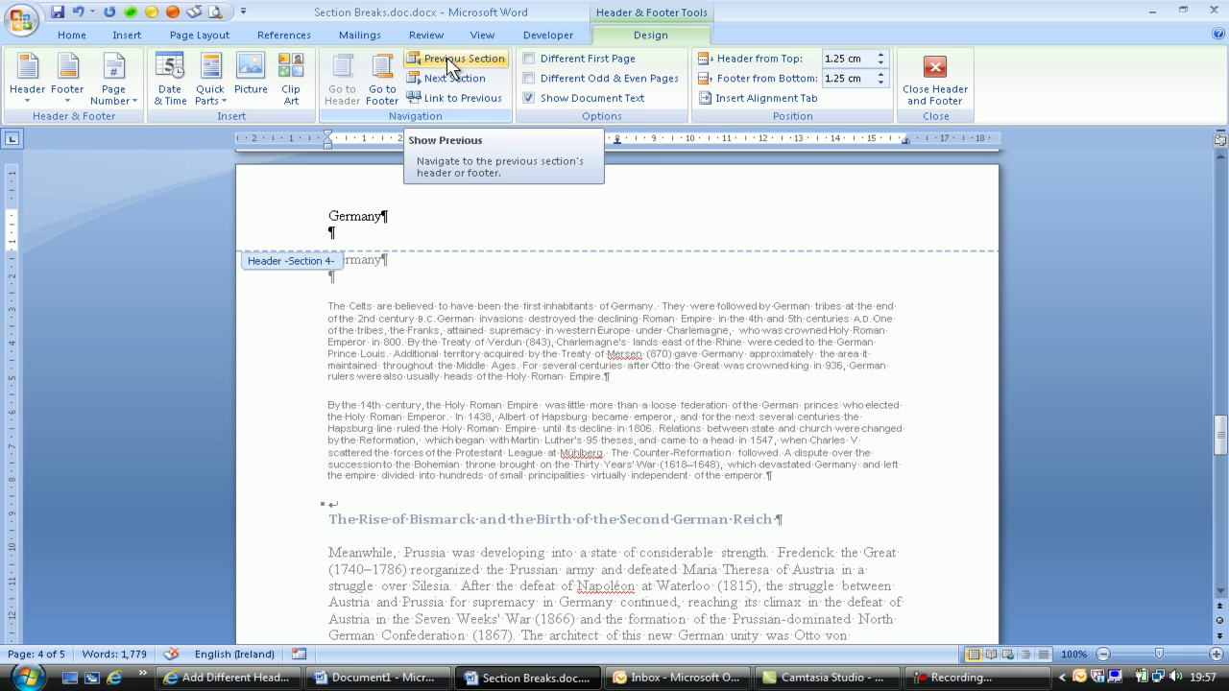
Step: Step back through the headers with Previous Section three times to reach Section 1
left_click(449, 63)
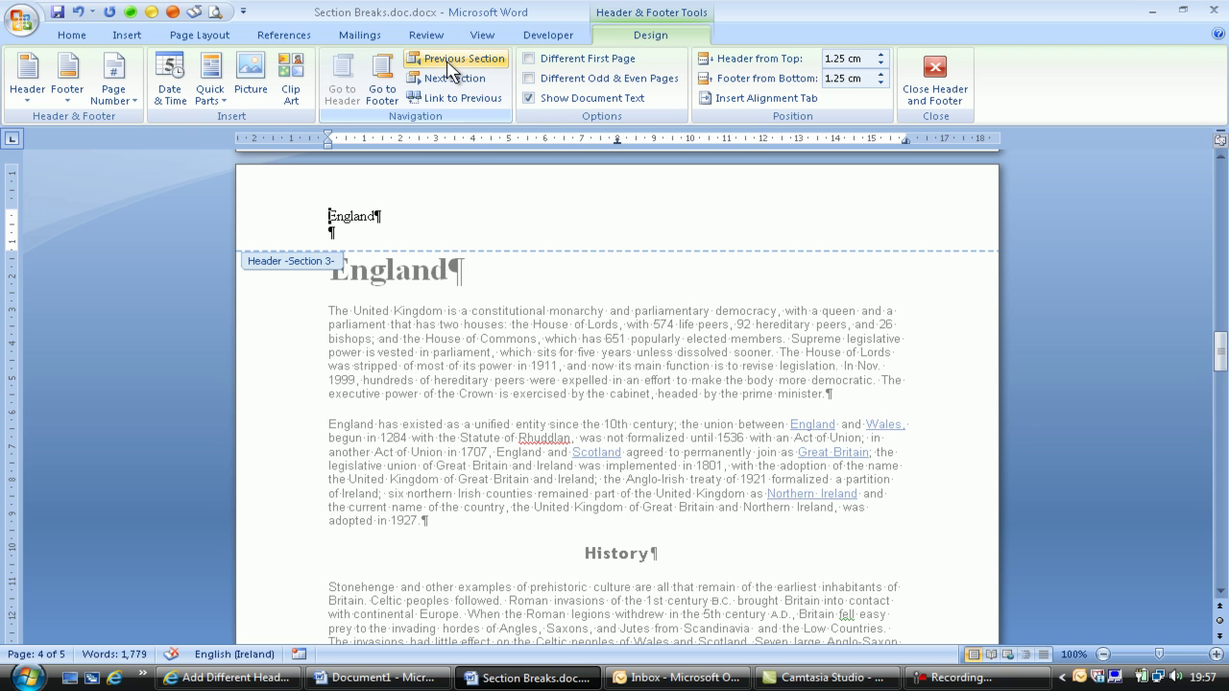
left_click(447, 64)
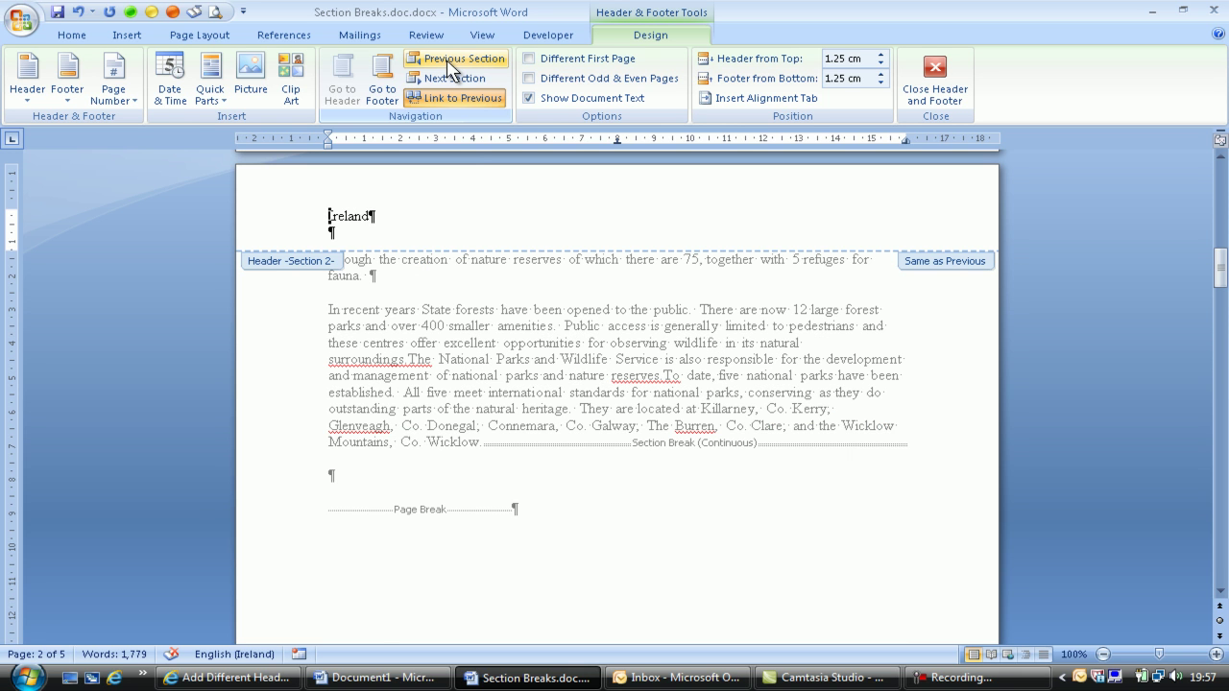
left_click(448, 63)
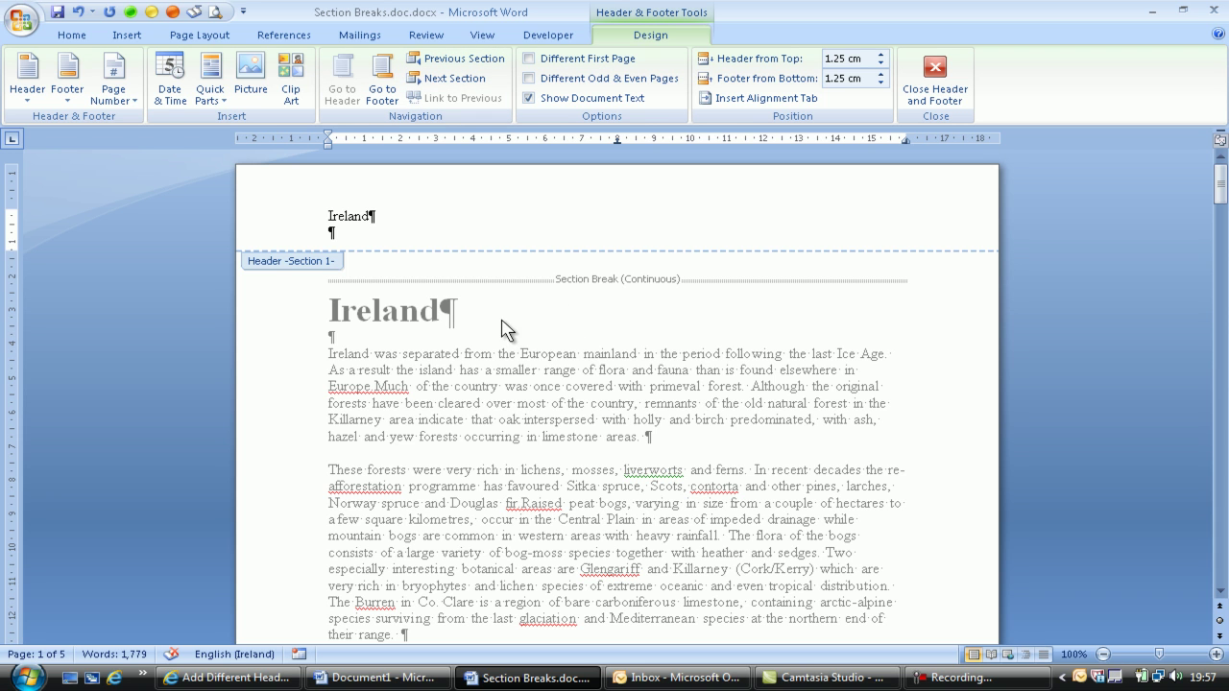
Step: Close the header, return to the body text, and scroll down to the Germany page
double_click(595, 379)
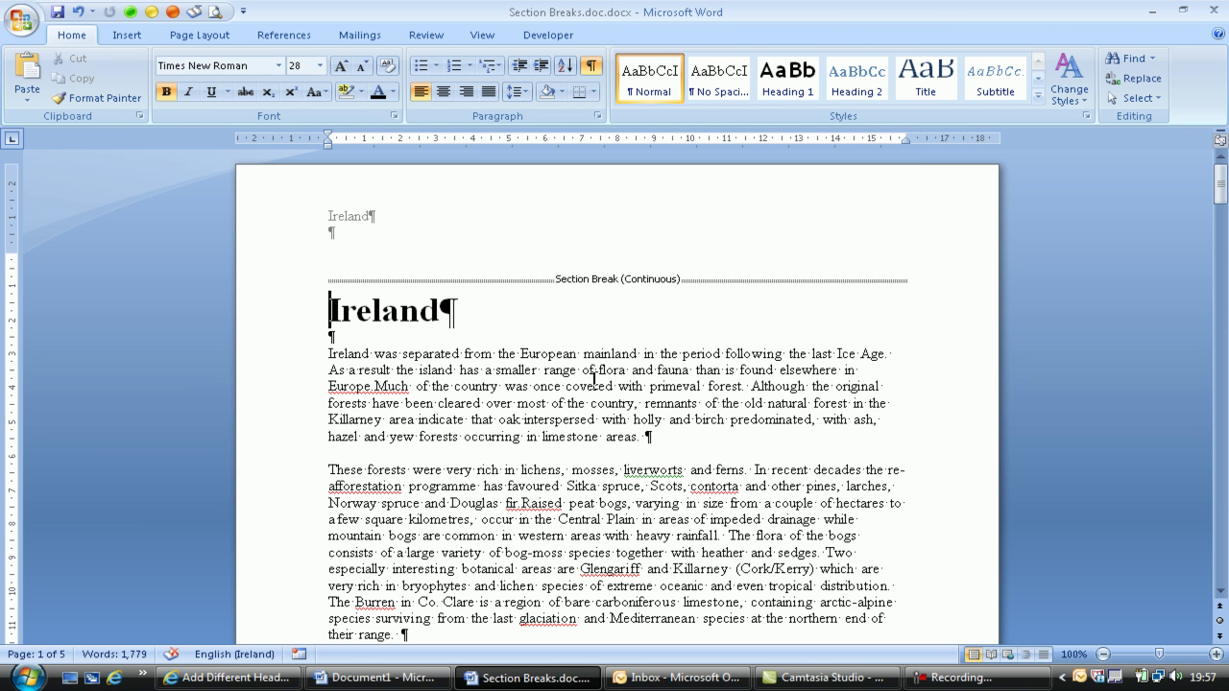
left_click(595, 379)
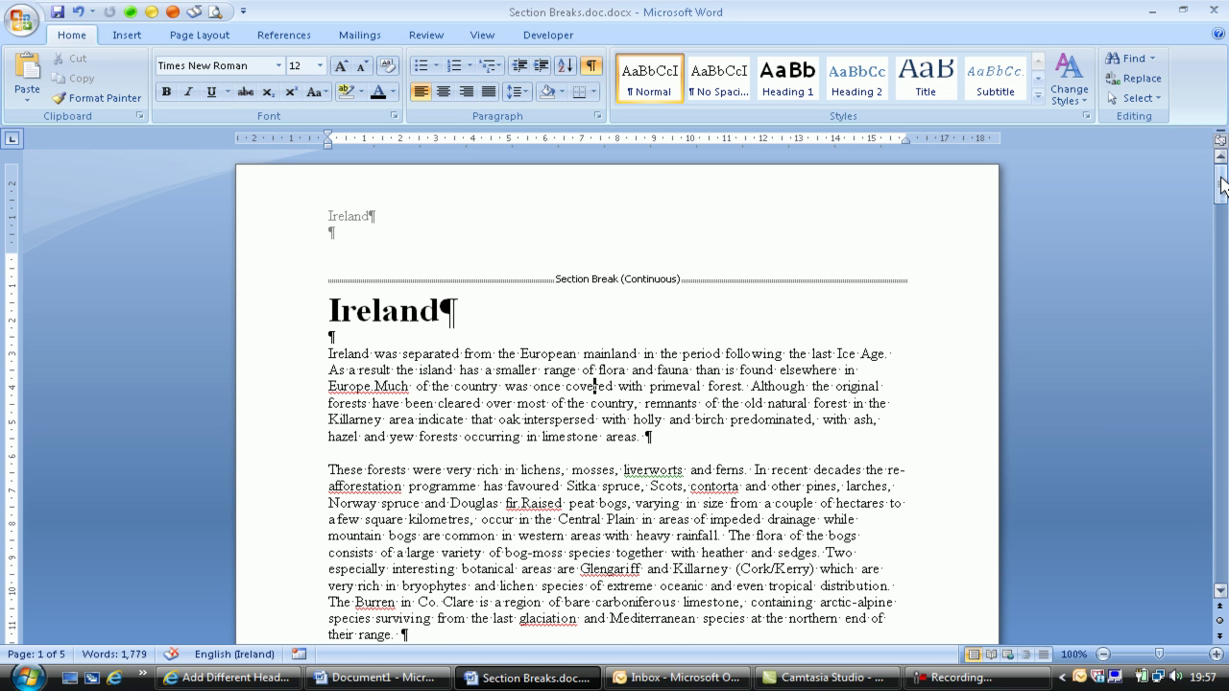
left_click_drag(1222, 182, 1225, 438)
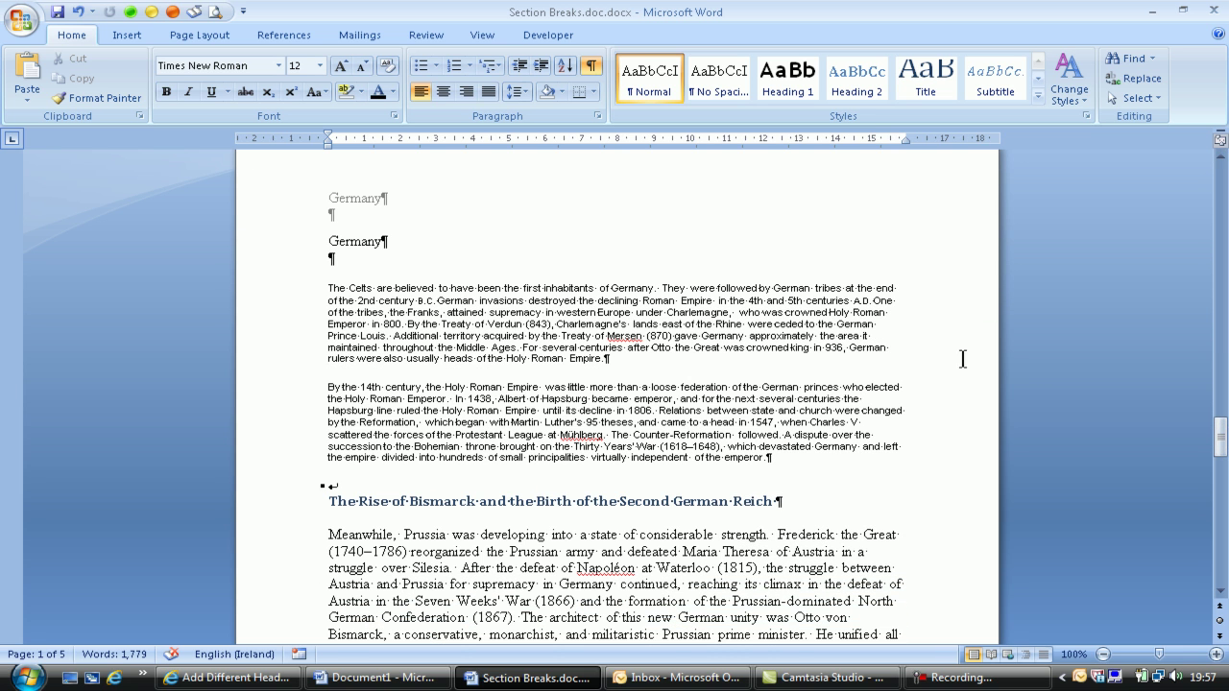